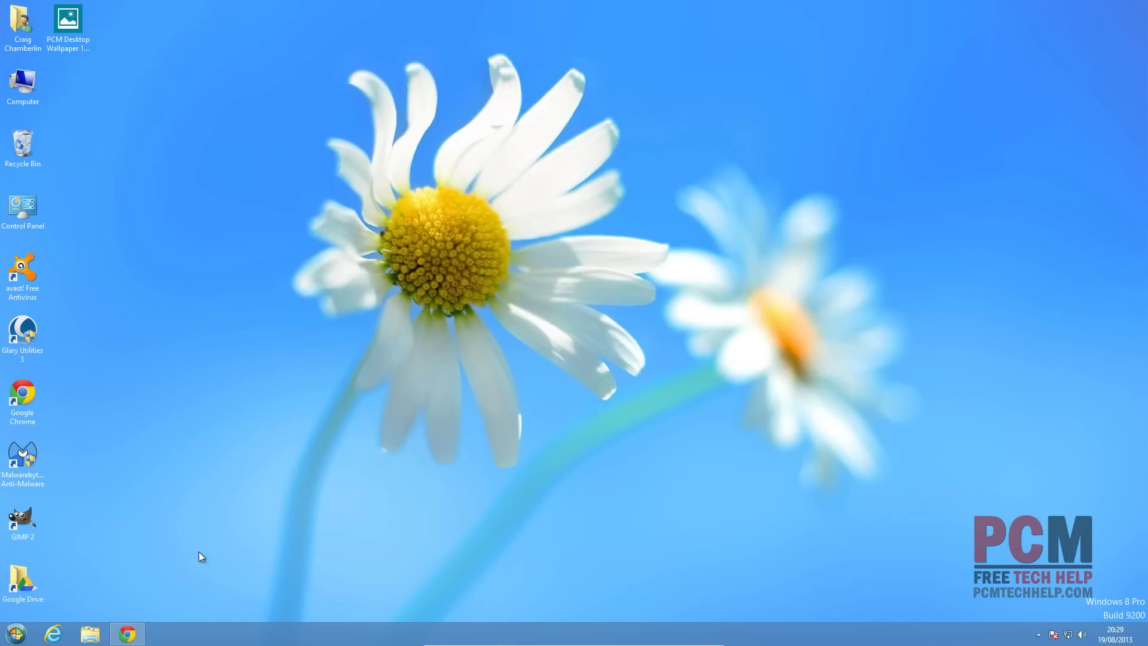
- Launch GIMP from the desktop and open PCM Desktop Wallpaper 1920 1080.jpg from the Desktop
left_click(141, 637)
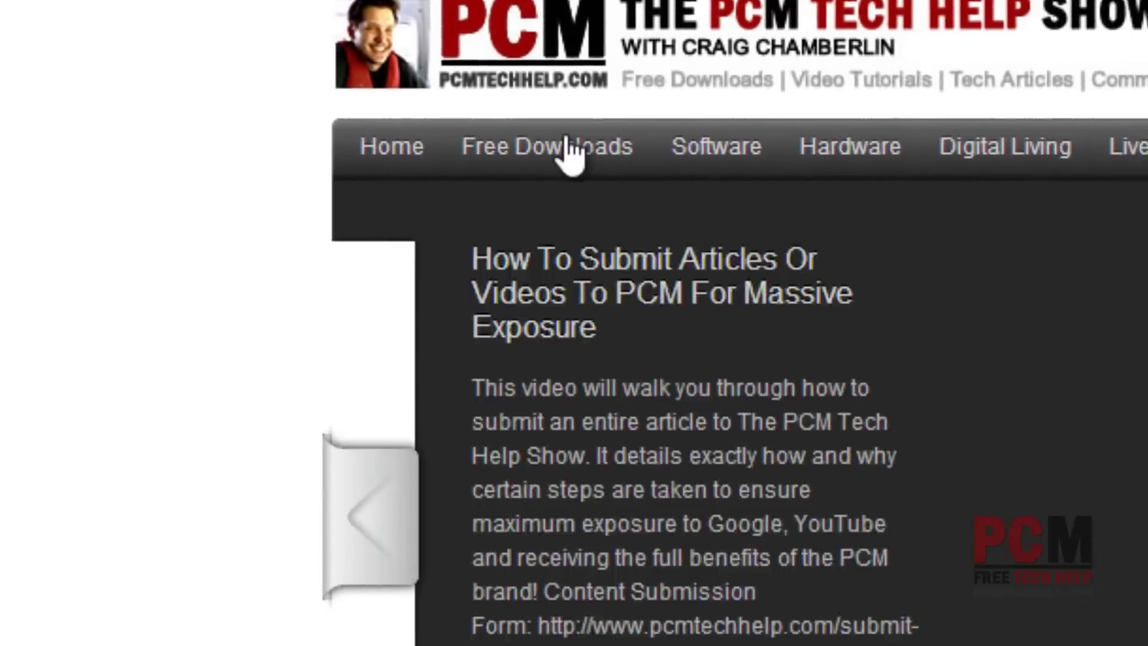
mouse_move(688, 173)
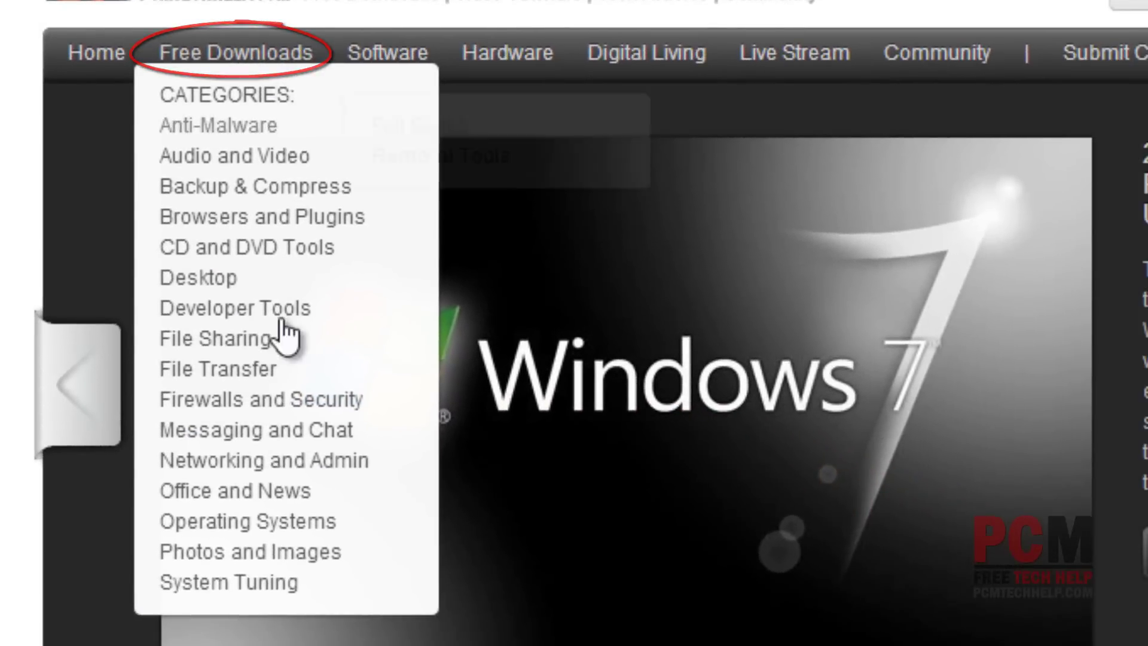
mouse_move(287, 548)
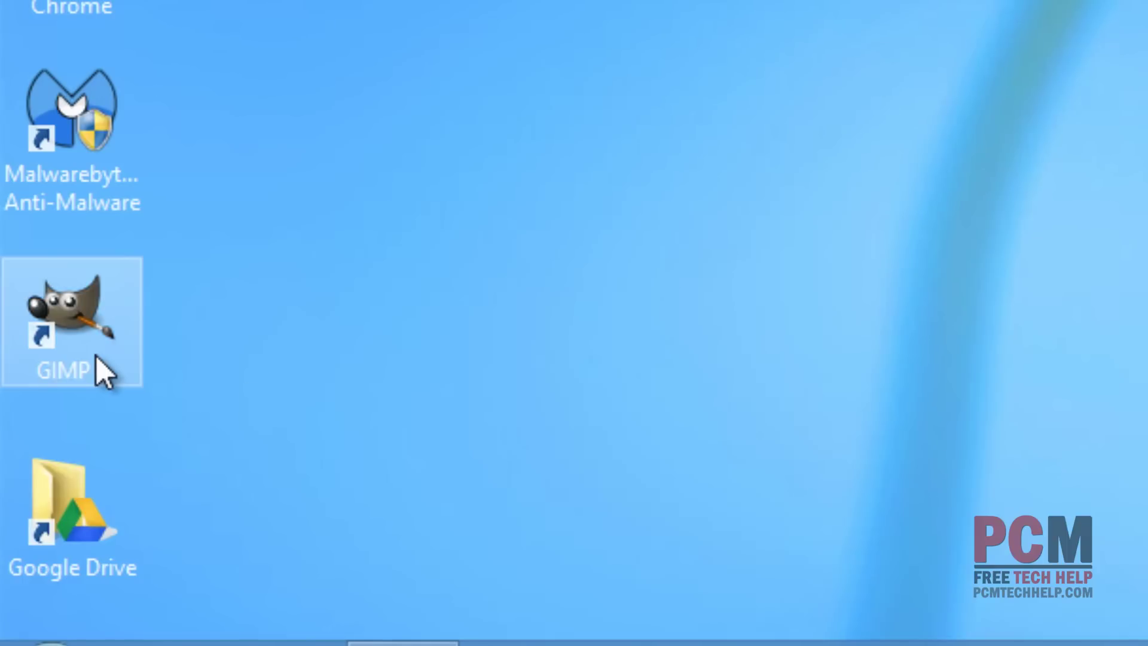
double_click(97, 356)
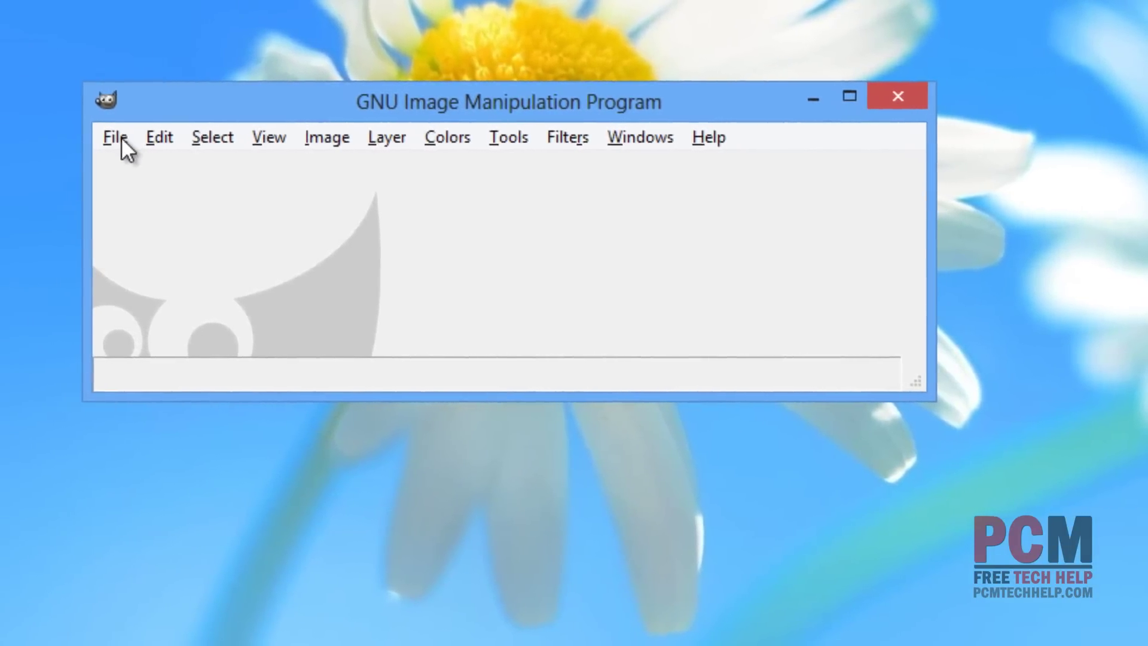
left_click(94, 138)
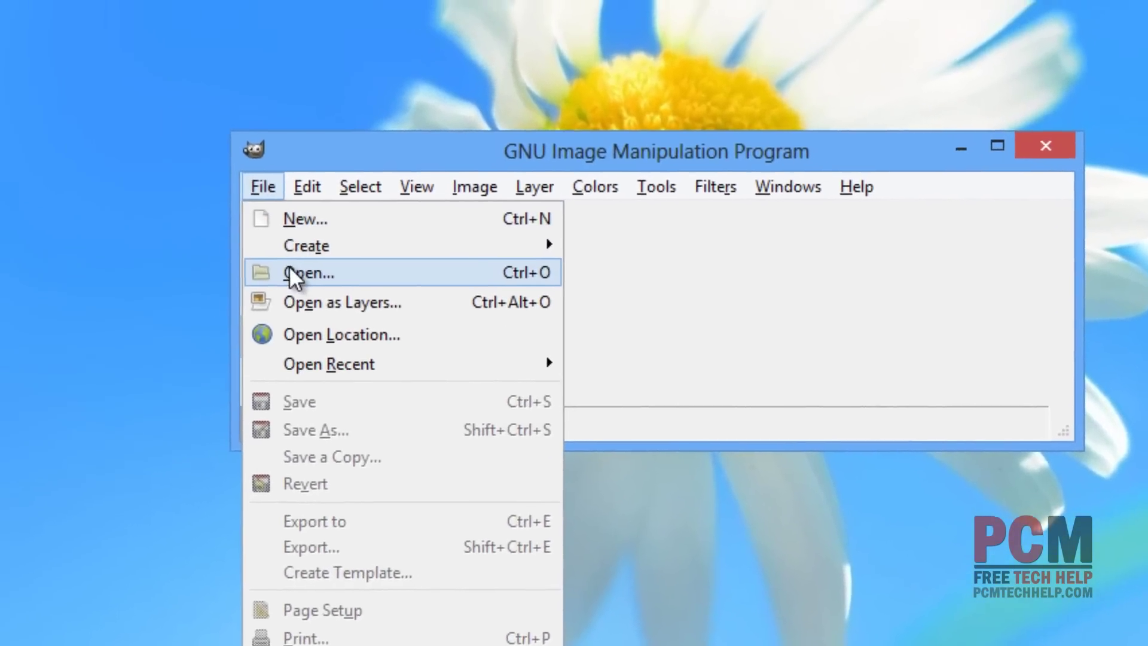
left_click(252, 260)
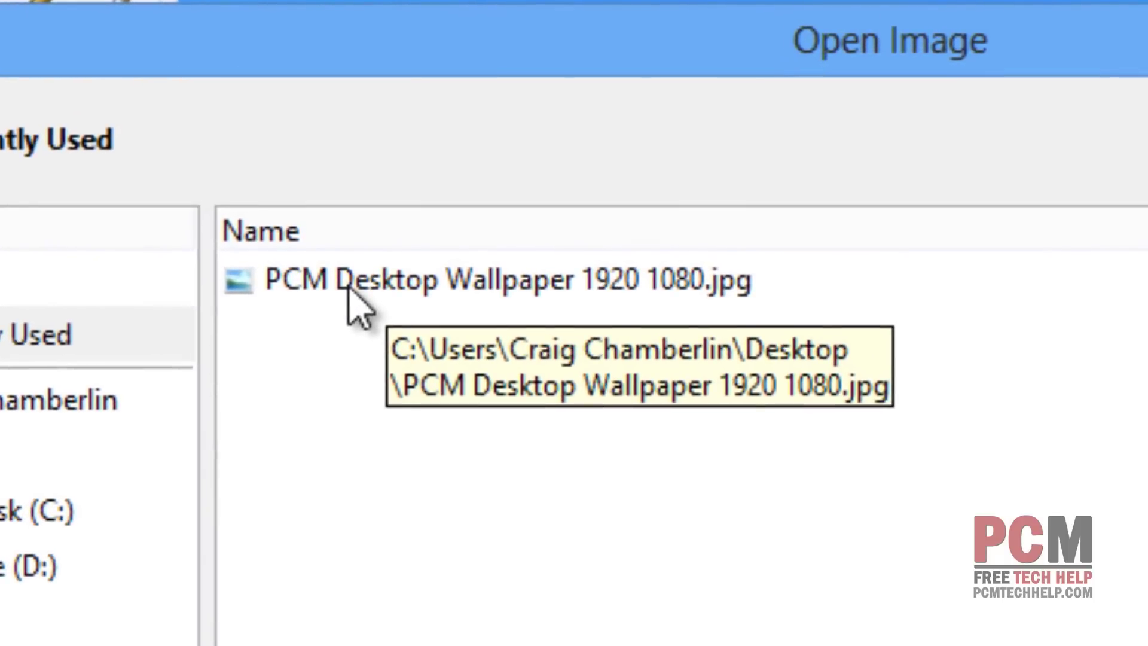
double_click(362, 304)
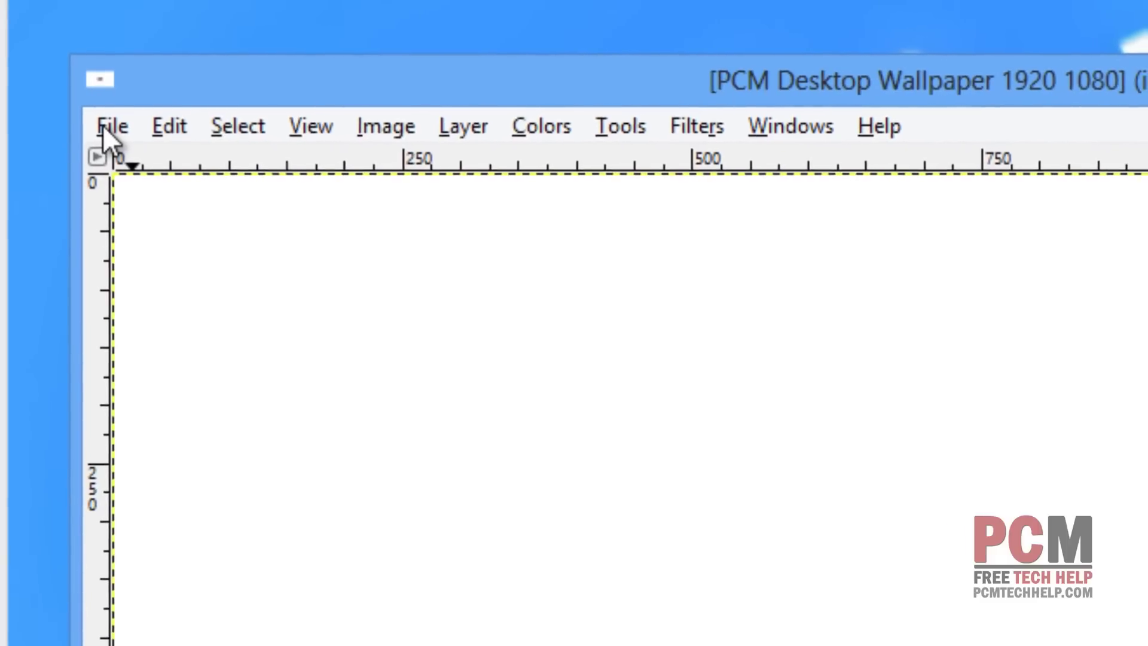
- Export the image with file type JPEG image over PCM Desktop Wallpaper 1920 1080.jpg
left_click(102, 126)
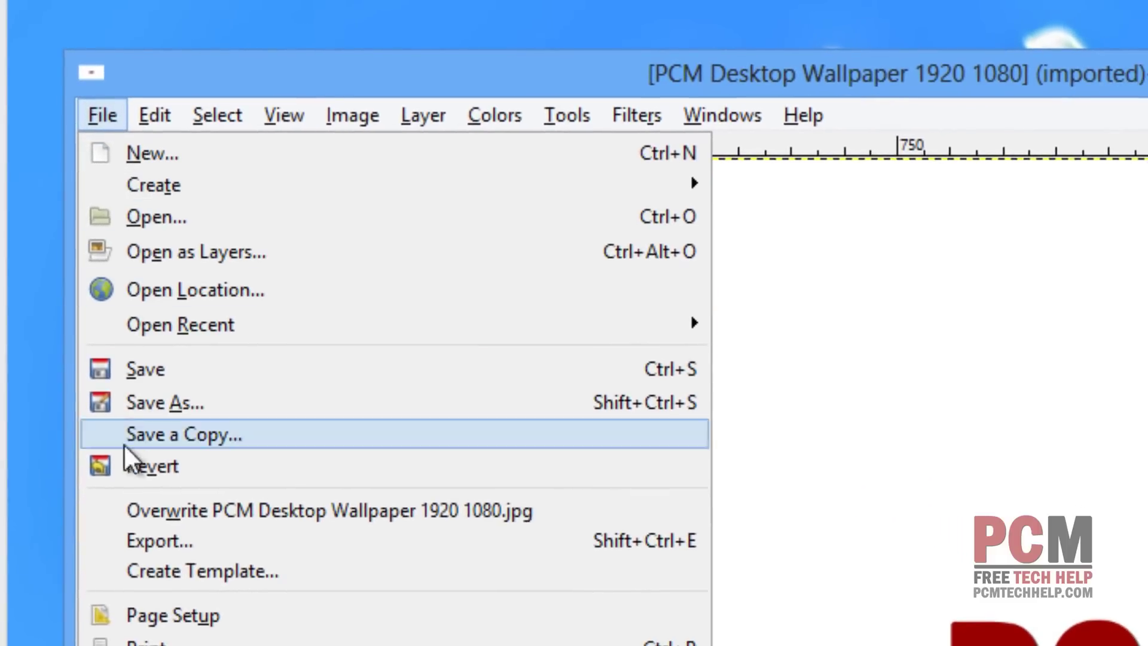
left_click(133, 545)
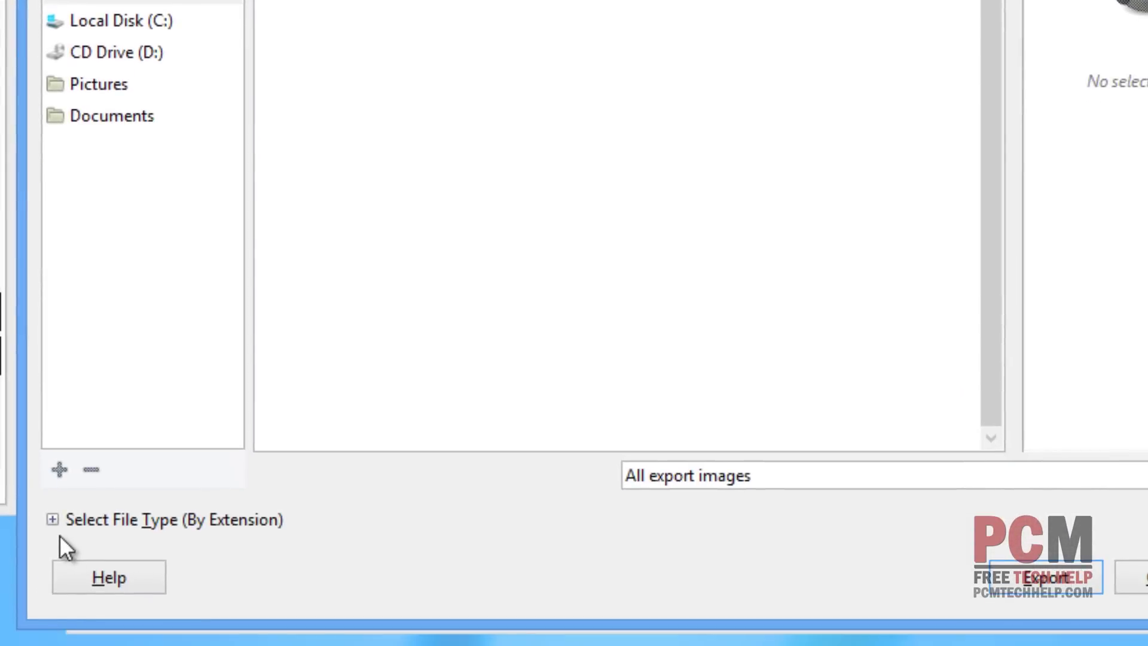
left_click(58, 520)
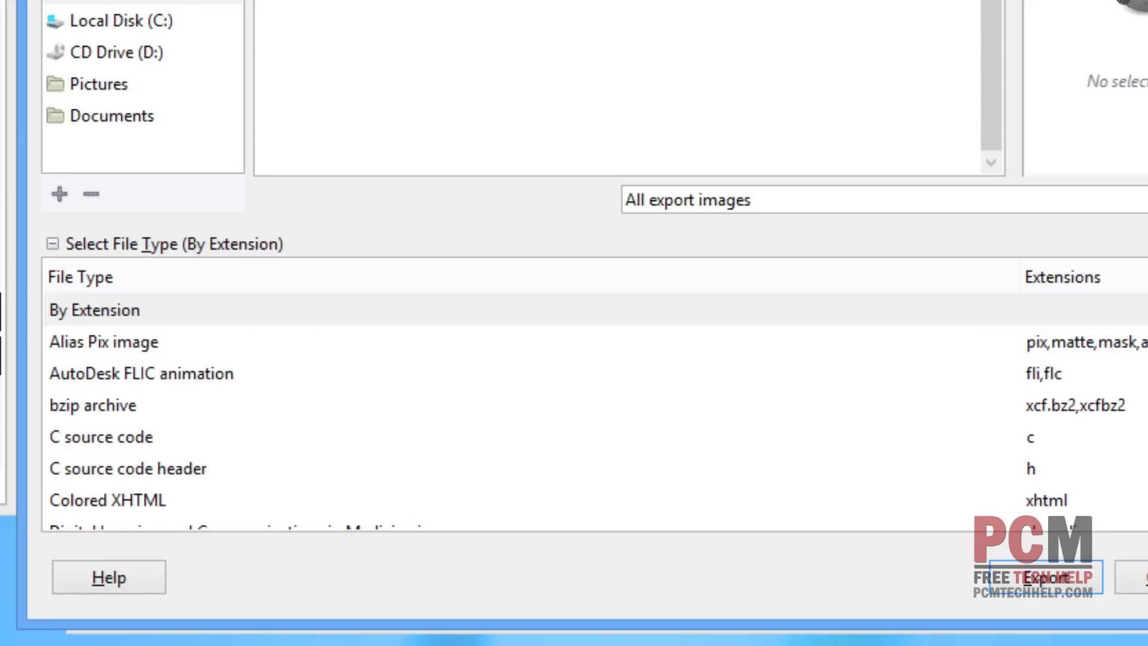
scroll(595, 411, "down", 5)
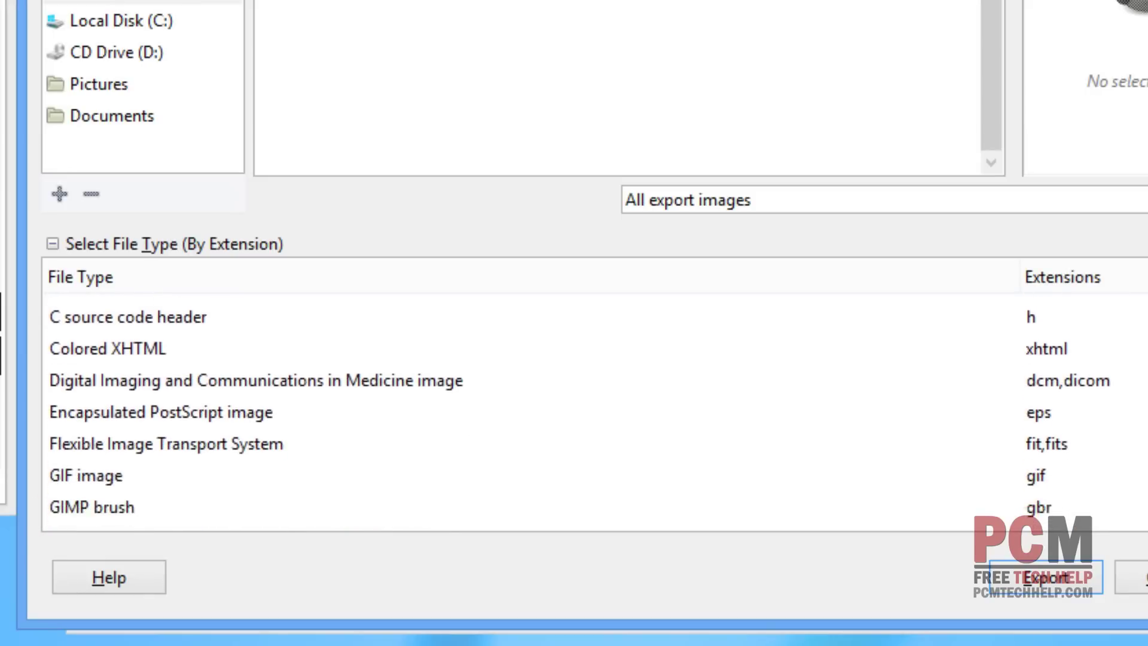
scroll(595, 411, "down", 3)
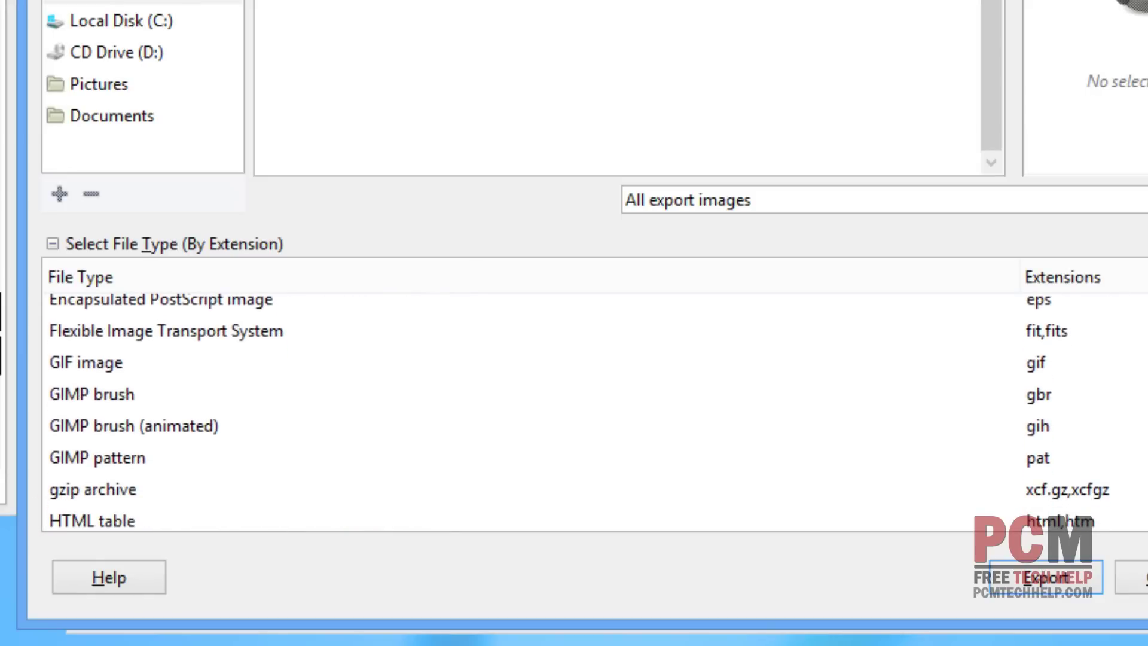
scroll(595, 412, "down", 1)
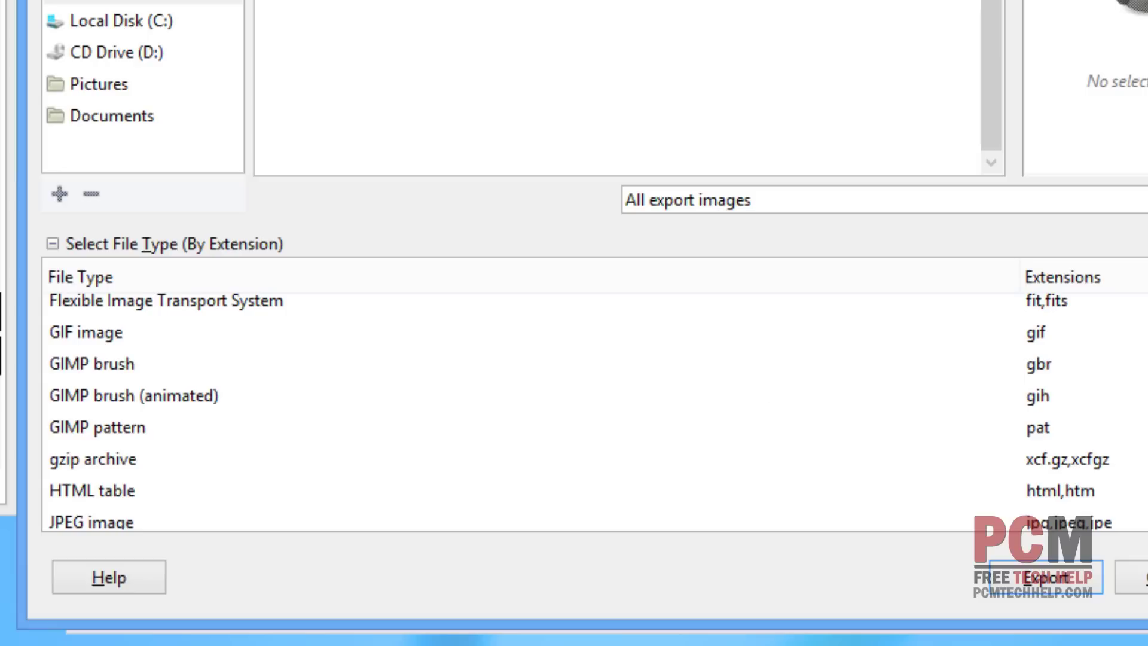
scroll(595, 443, "down", 3)
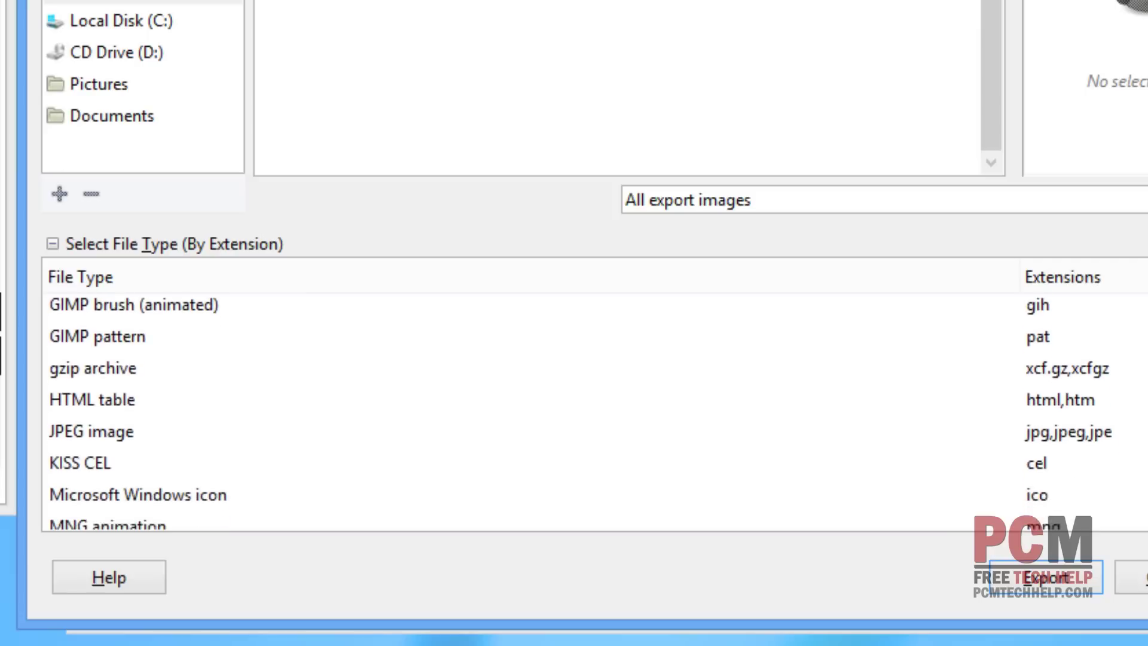
left_click(110, 424)
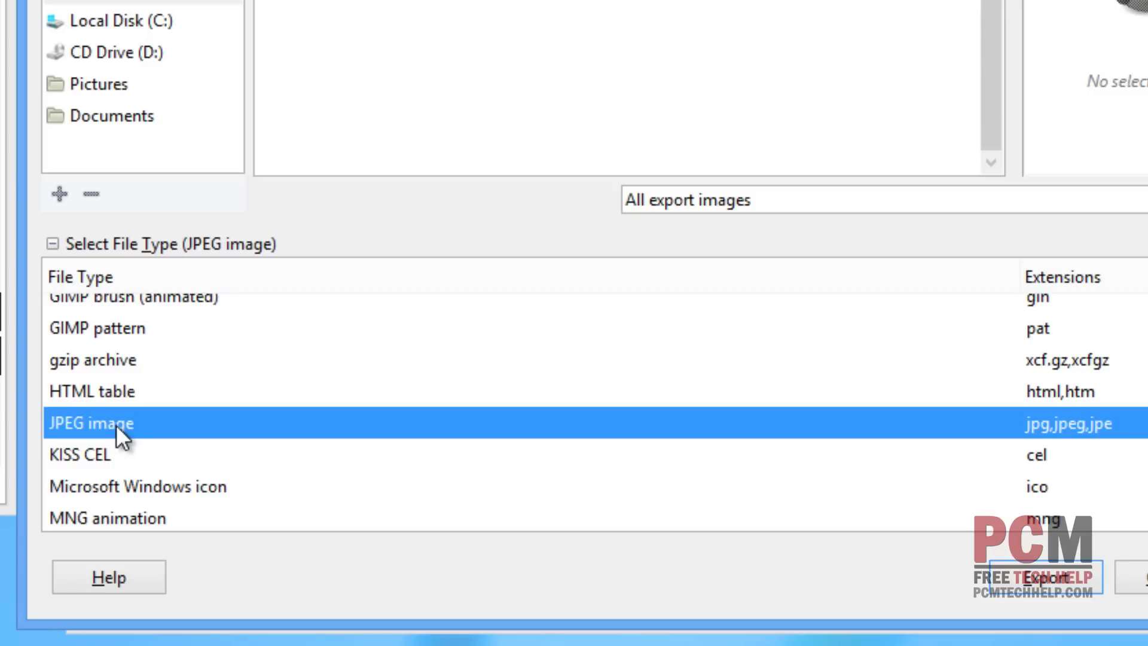
left_click(1079, 589)
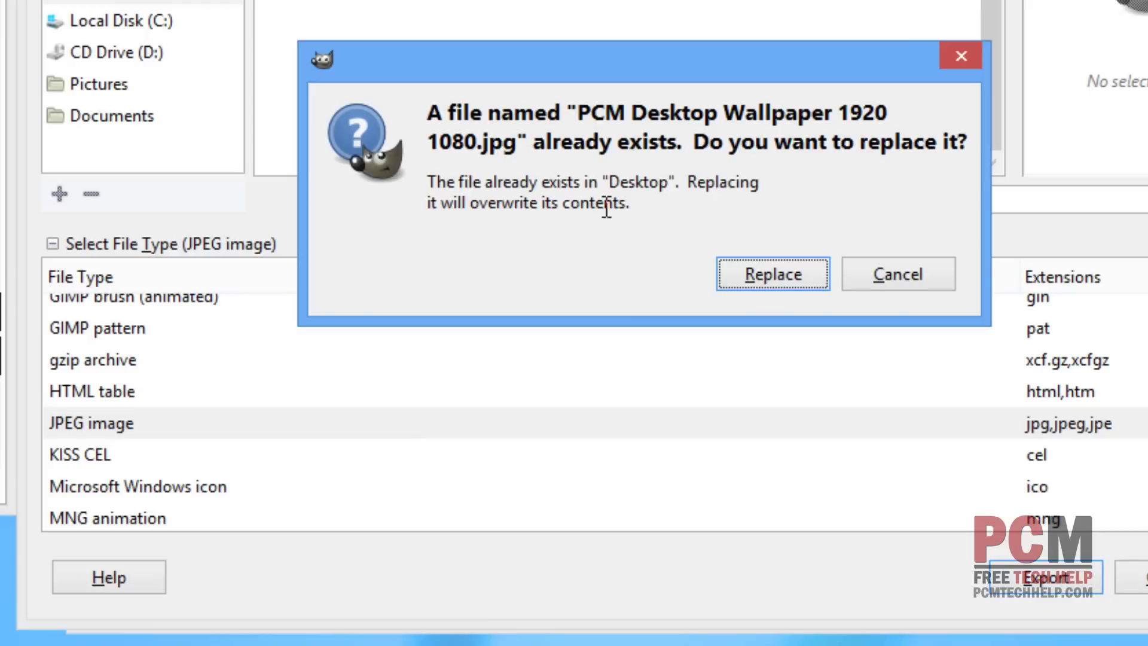
- Confirm replacing the file, show the preview in the image window, and lower quality to 66 (39.0 kB)
left_click(773, 275)
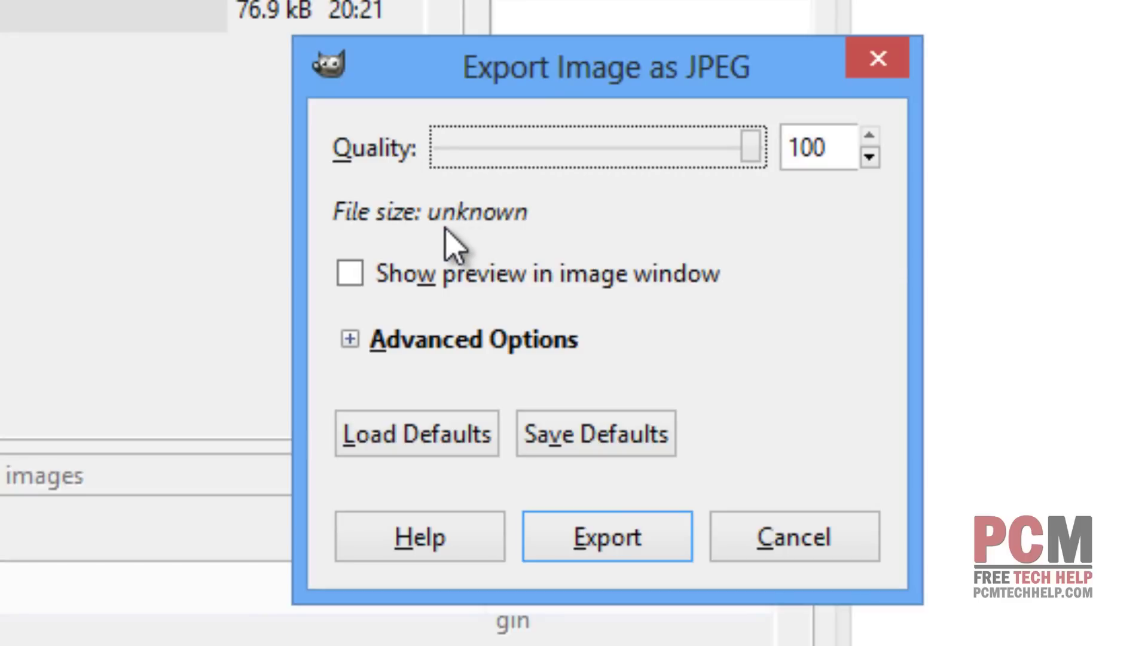
left_click(357, 273)
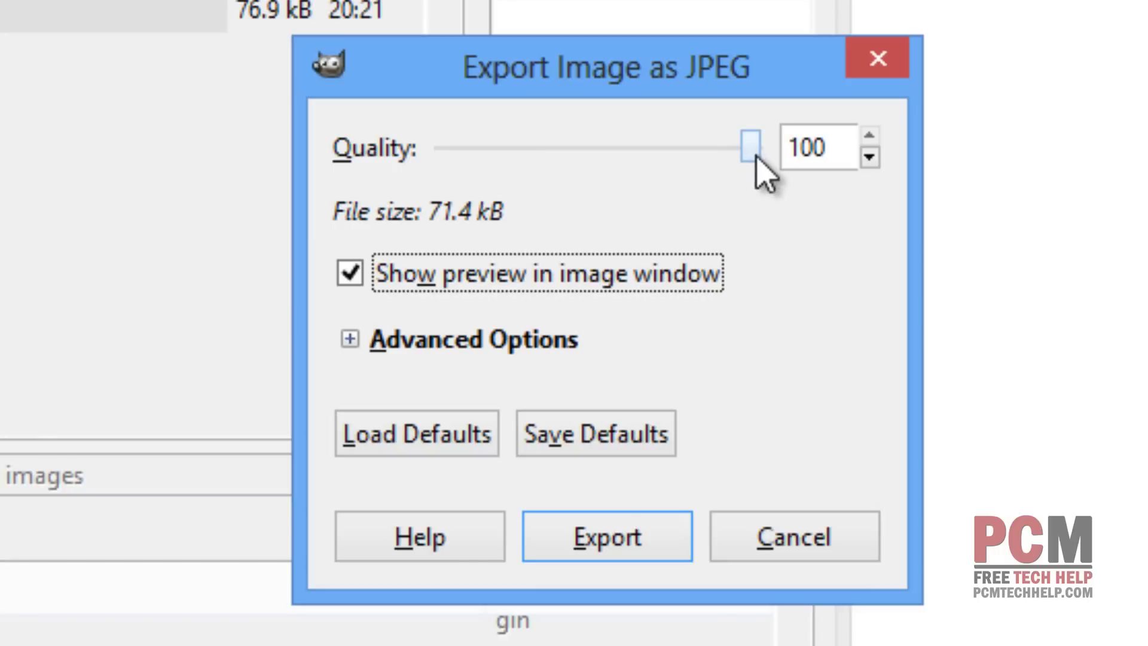
left_click_drag(750, 150, 654, 157)
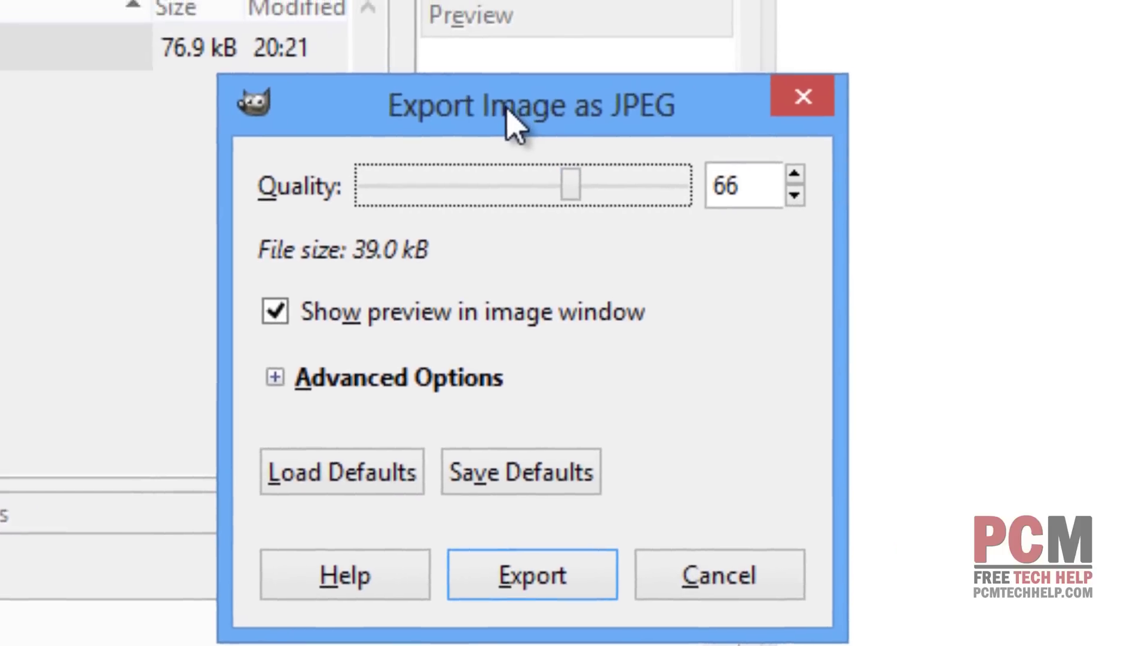
- Move the export dialog beside the image, try quality 1, and settle on 41 (35.8 kB)
left_click_drag(589, 78, 958, 0)
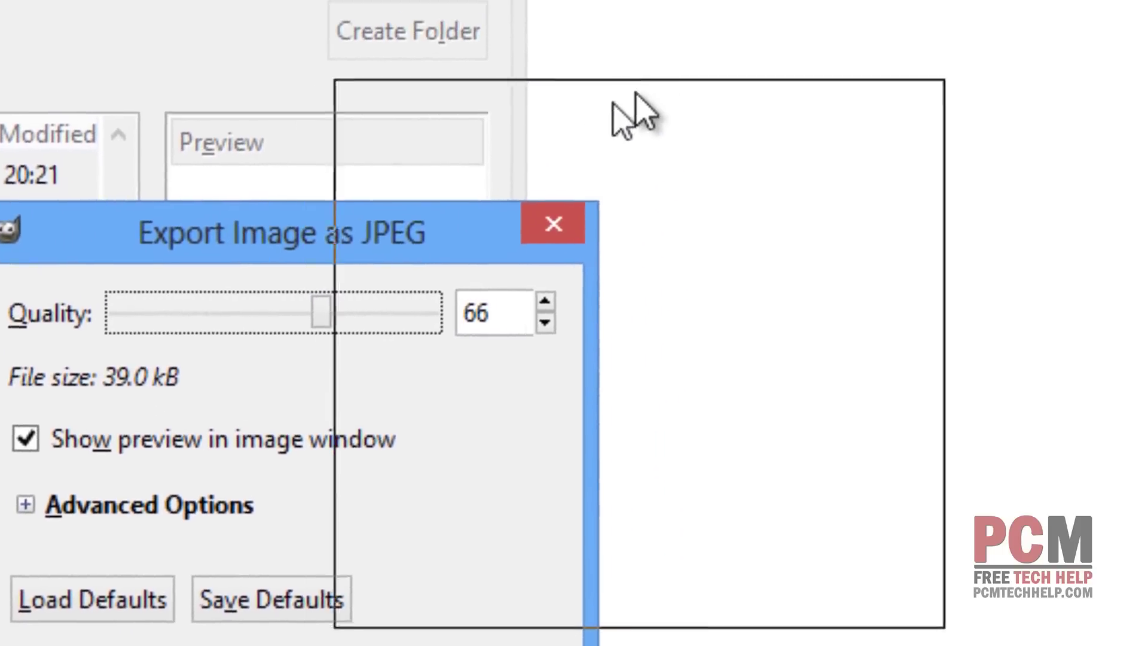
left_click_drag(633, 114, 1082, 0)
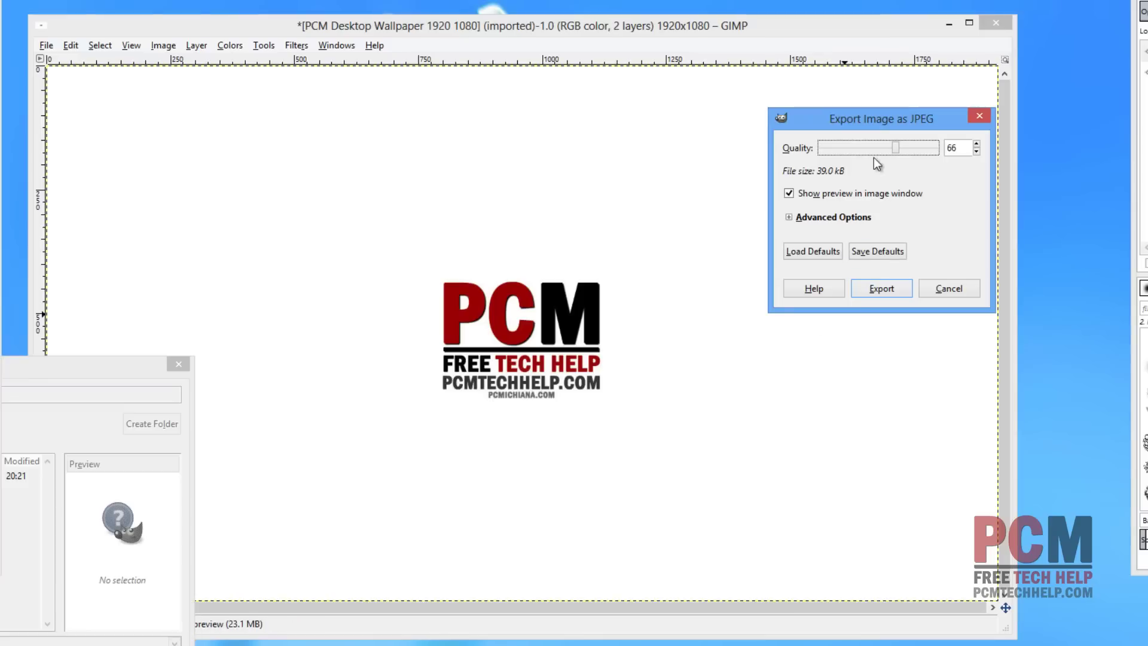
left_click_drag(895, 149, 824, 147)
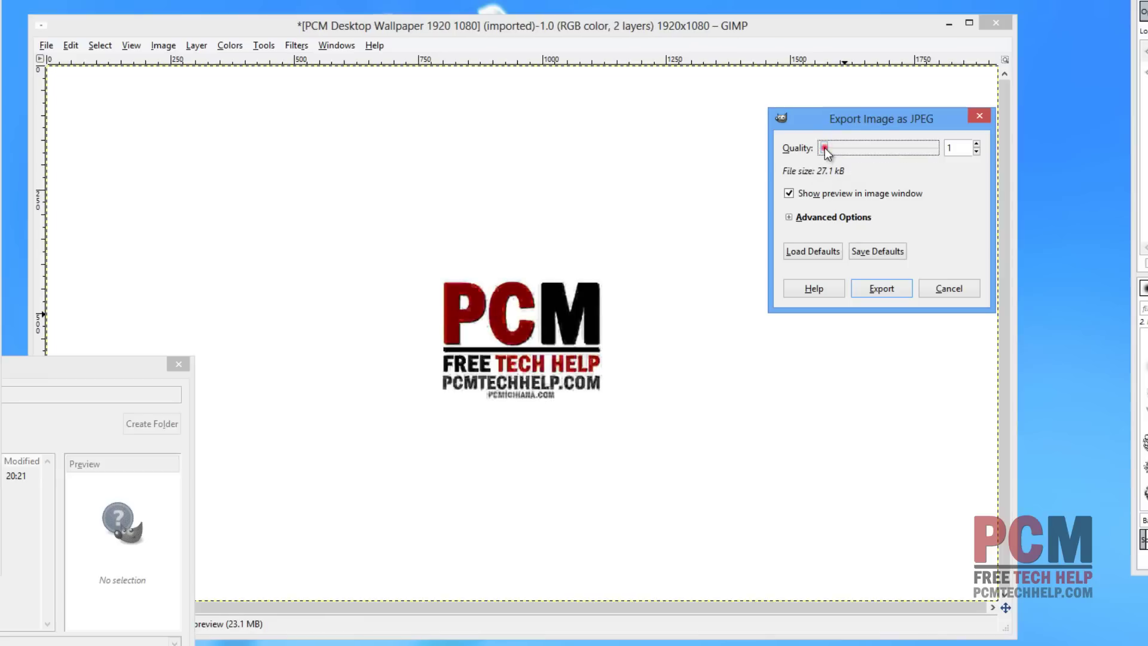
left_click_drag(825, 148, 868, 151)
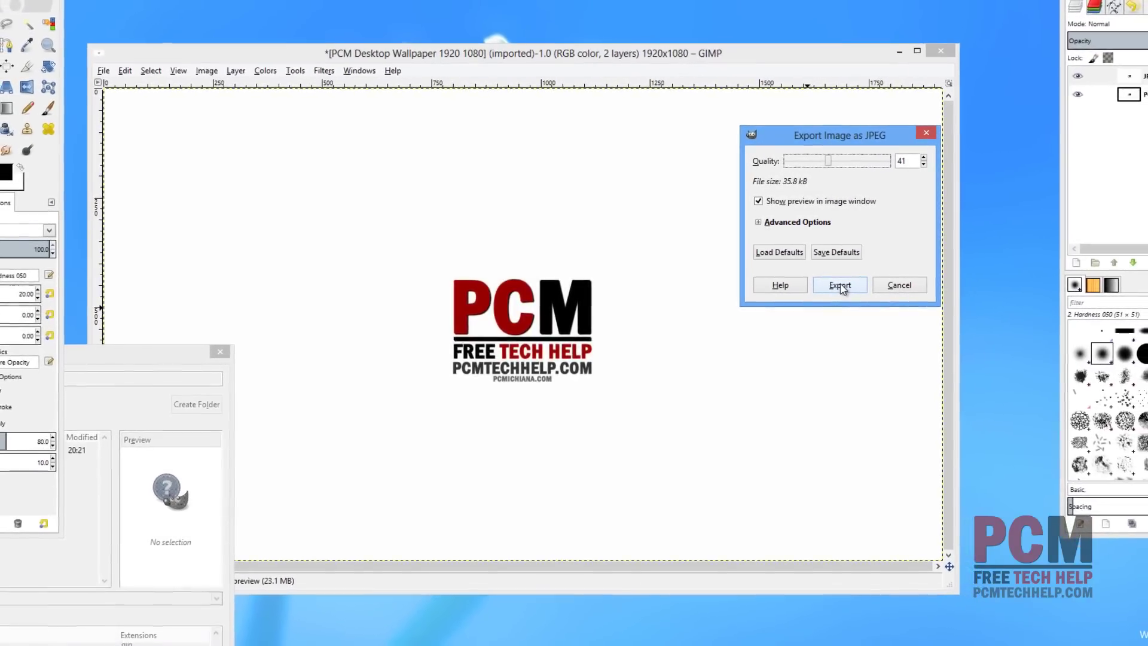
- Export the JPEG at quality 41, then close the image without saving and quit GIMP
left_click(931, 131)
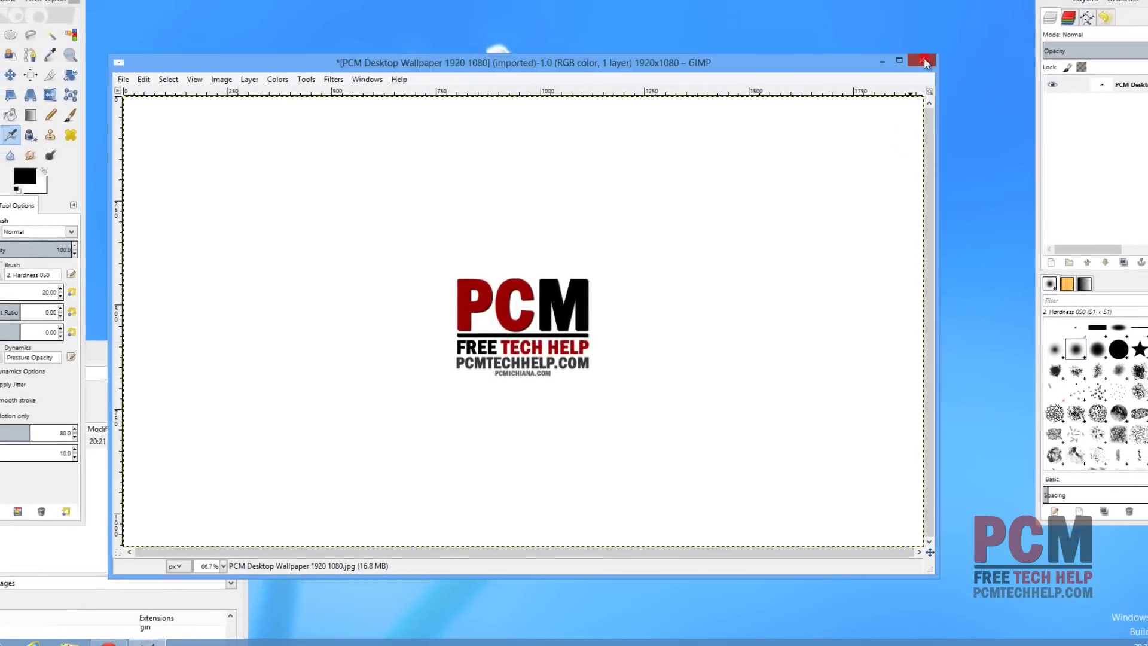
left_click(925, 59)
left_click(529, 371)
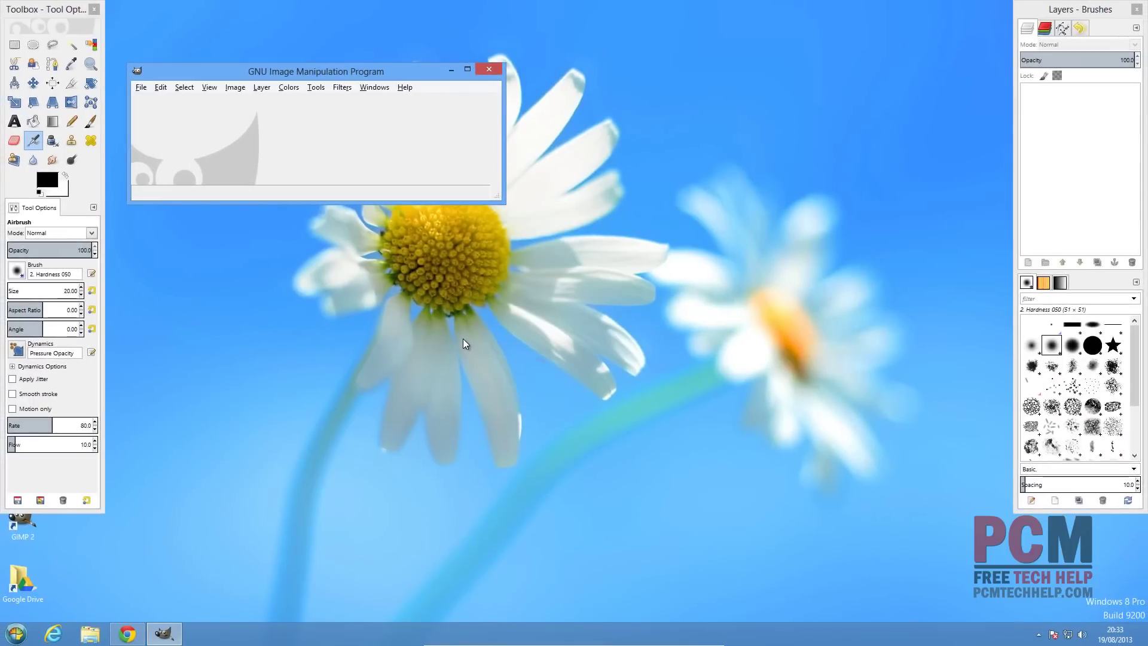
left_click(497, 72)
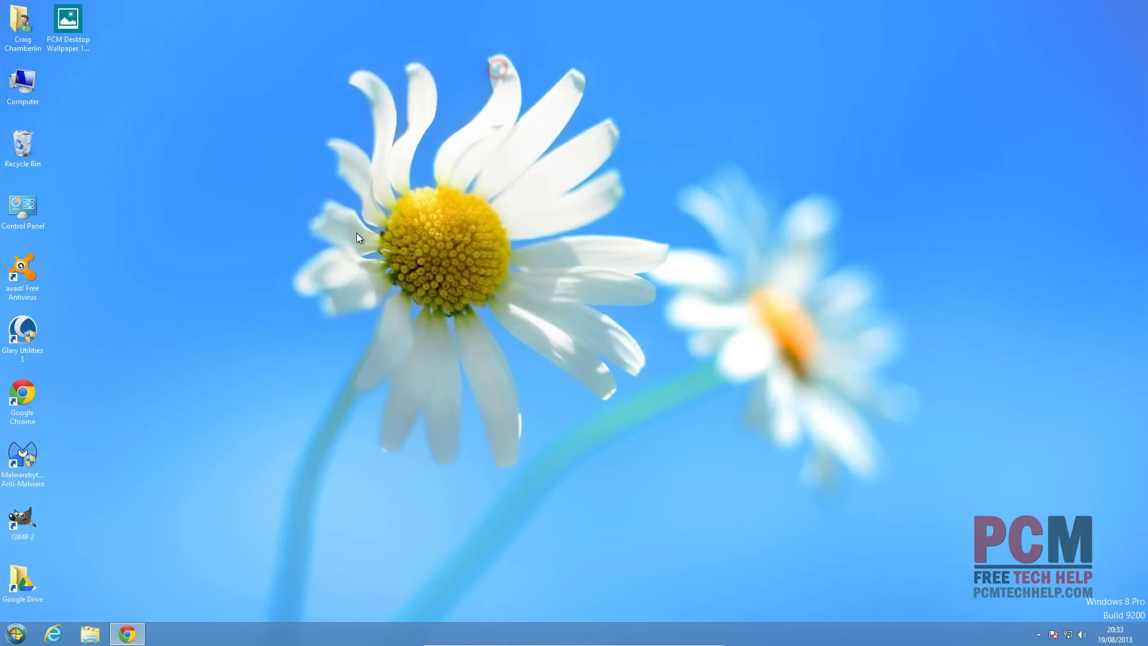
- Set the Desktop folder's PCM wallpaper as the Windows desktop background and save the changes
right_click(246, 206)
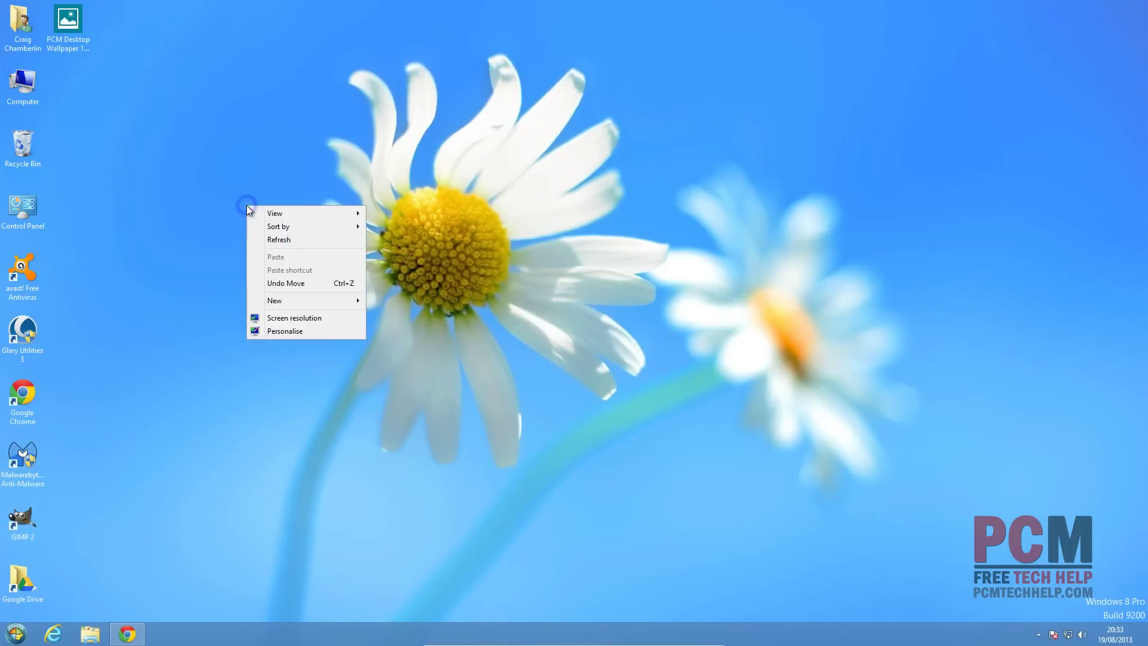
left_click(285, 332)
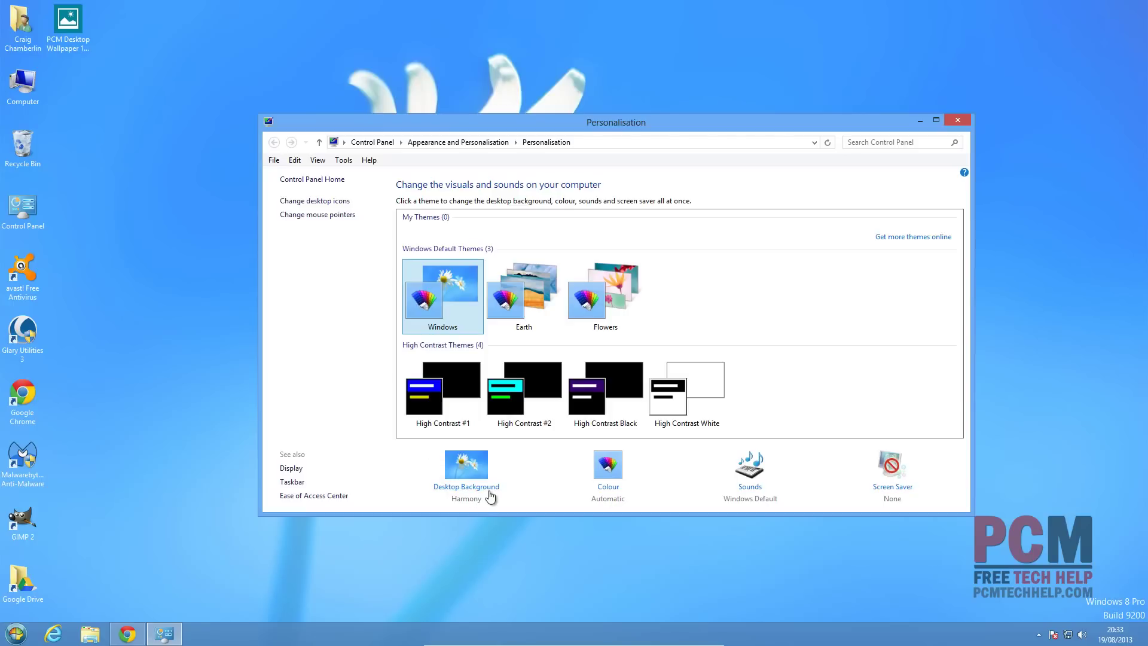
left_click(490, 491)
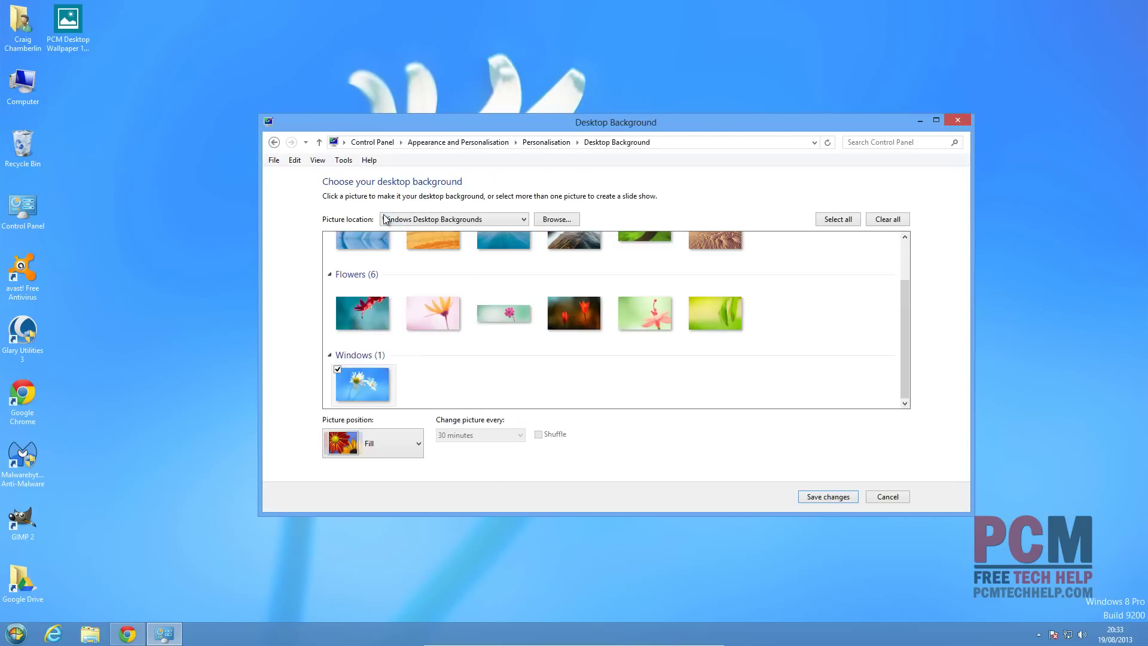
left_click(552, 221)
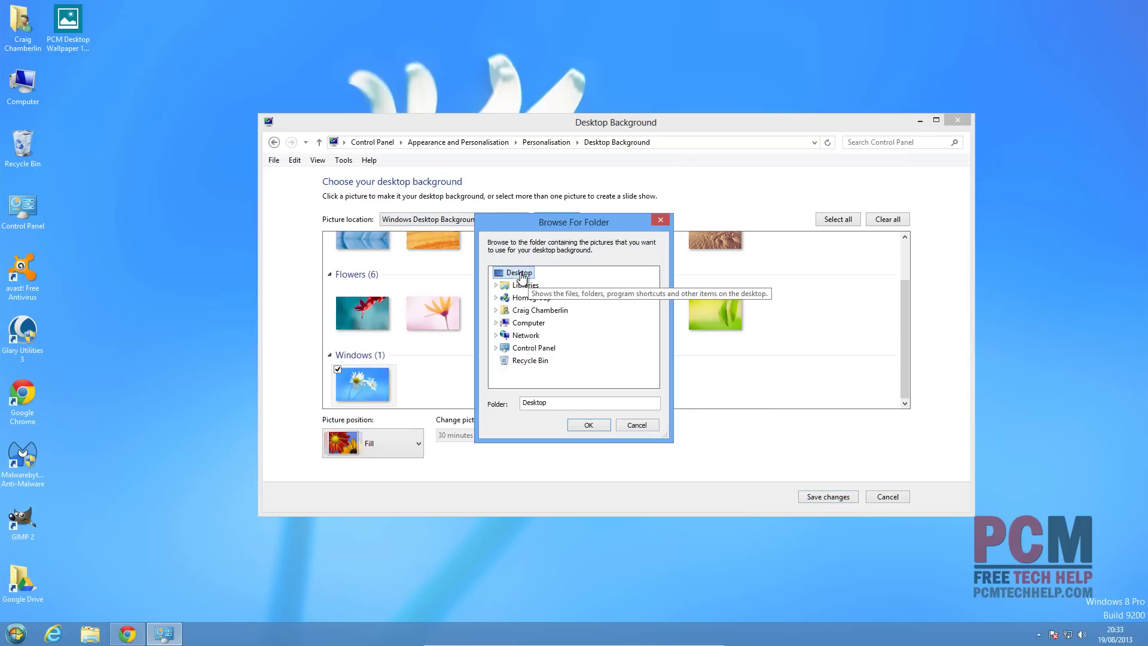
left_click(583, 425)
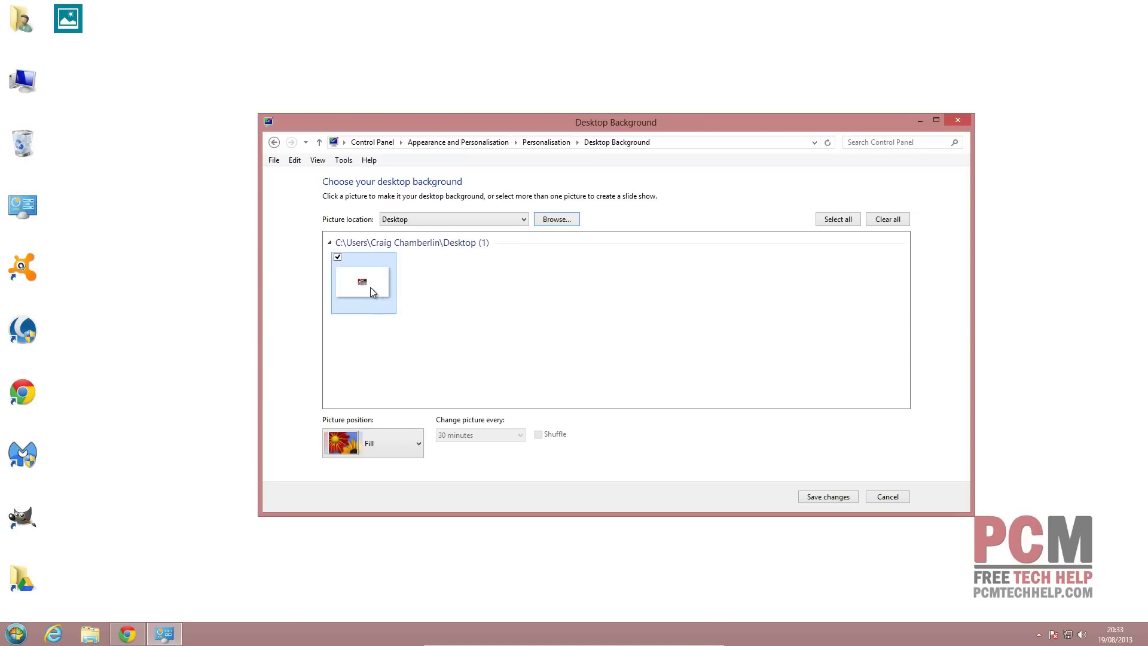
left_click(815, 500)
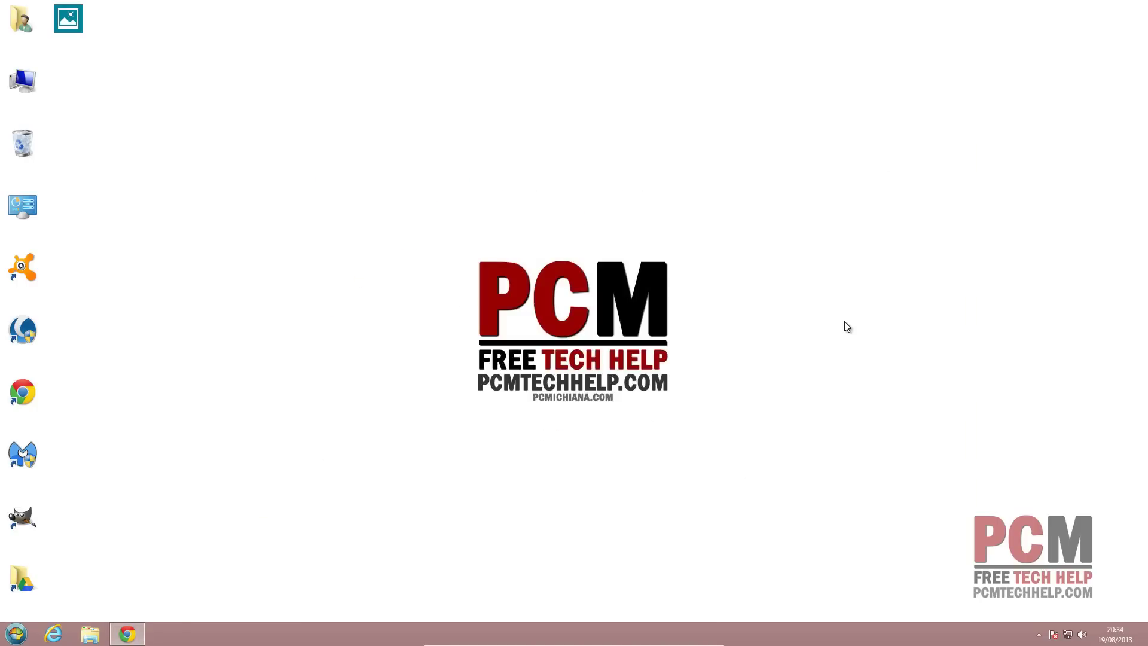